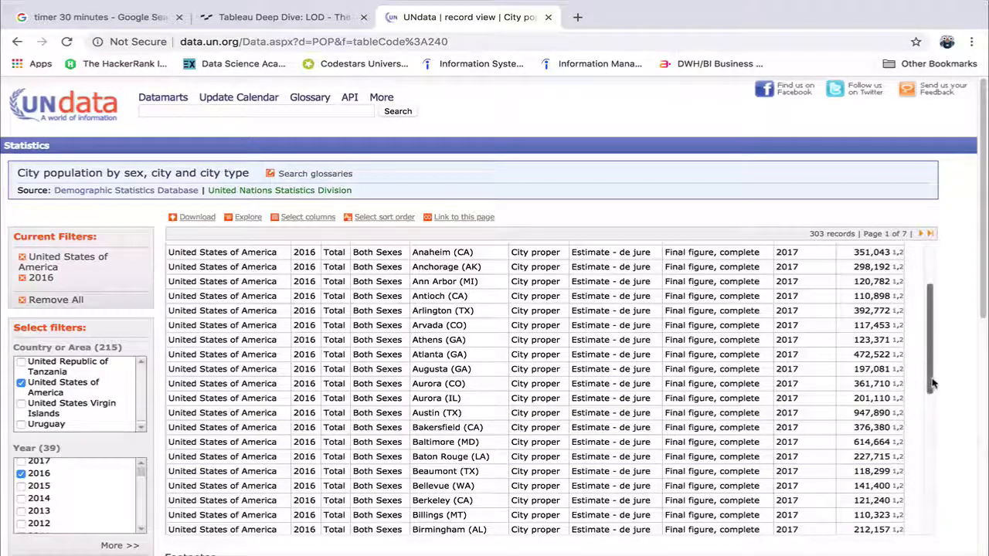
Download the city population records filtered to United States of America and 2016.
{"action": "scroll", "coordinate": [921, 386], "scroll_direction": "up", "scroll_amount": 3}
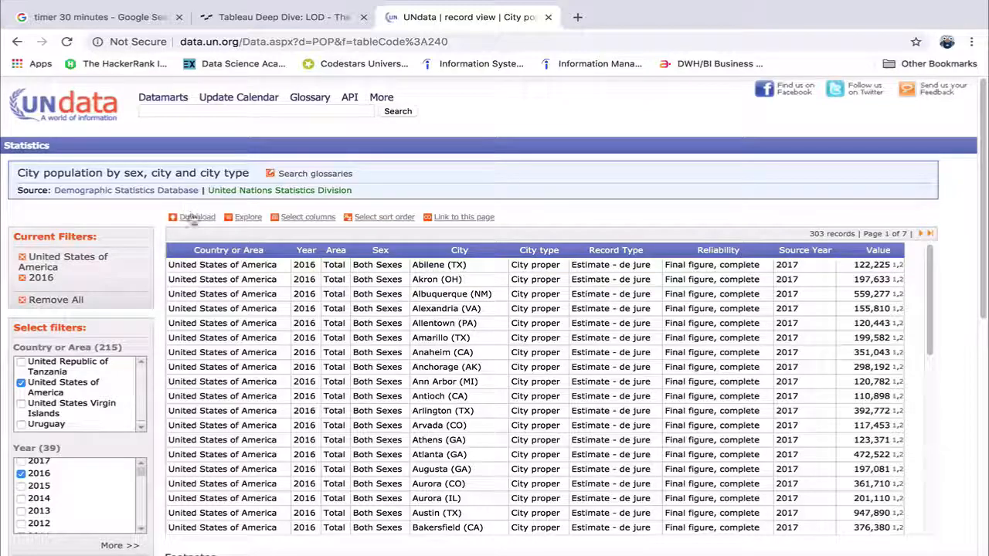
{"action": "left_click", "coordinate": [197, 217]}
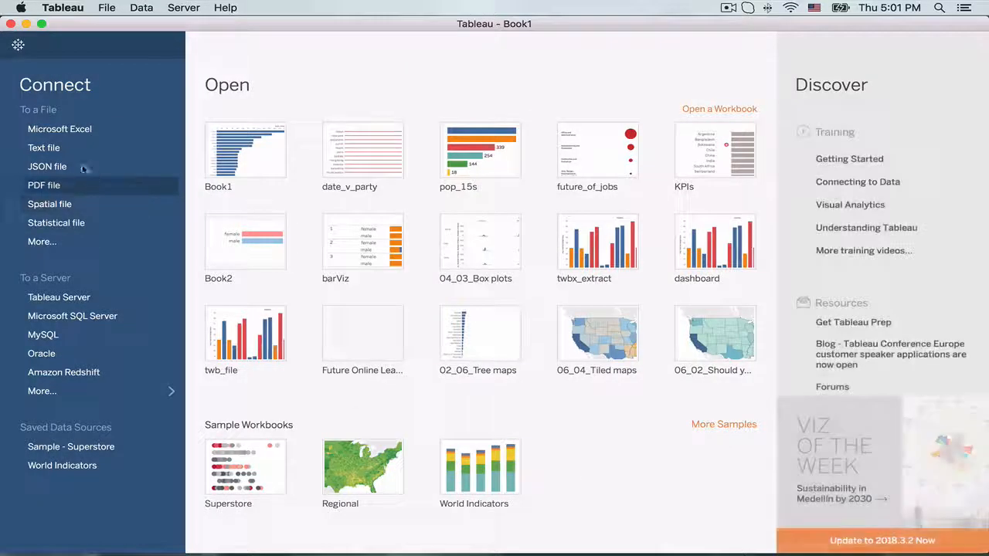
Switch to Tableau, connect to the text file LOD_Exclude and open Sheet 1.
{"action": "left_click", "coordinate": [74, 148]}
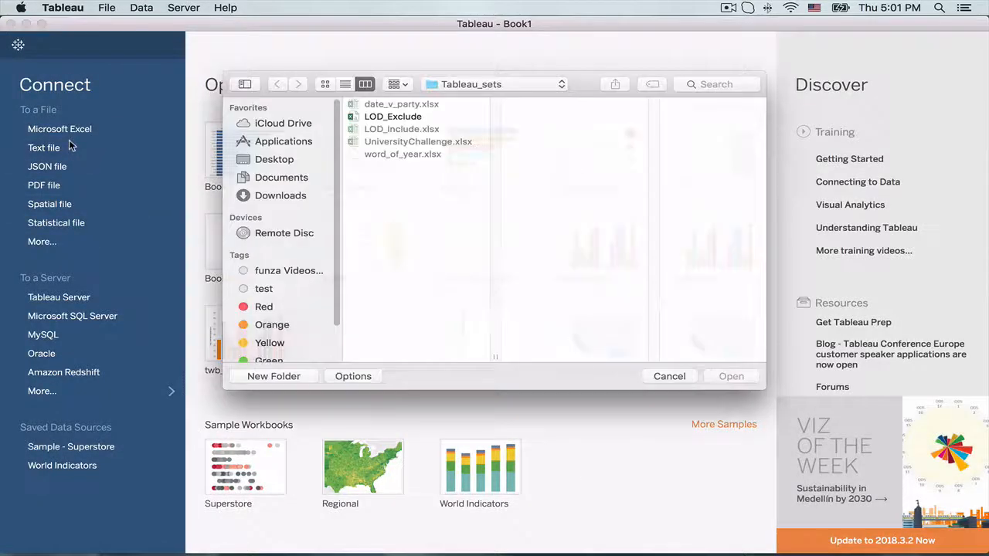
{"action": "left_click", "coordinate": [375, 119]}
{"action": "left_click", "coordinate": [731, 376]}
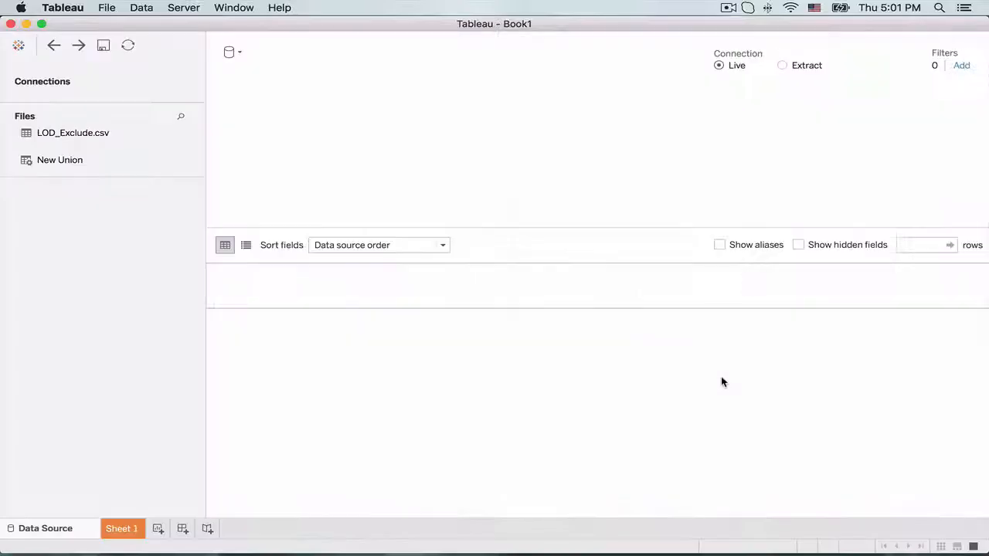
{"action": "left_click", "coordinate": [116, 530]}
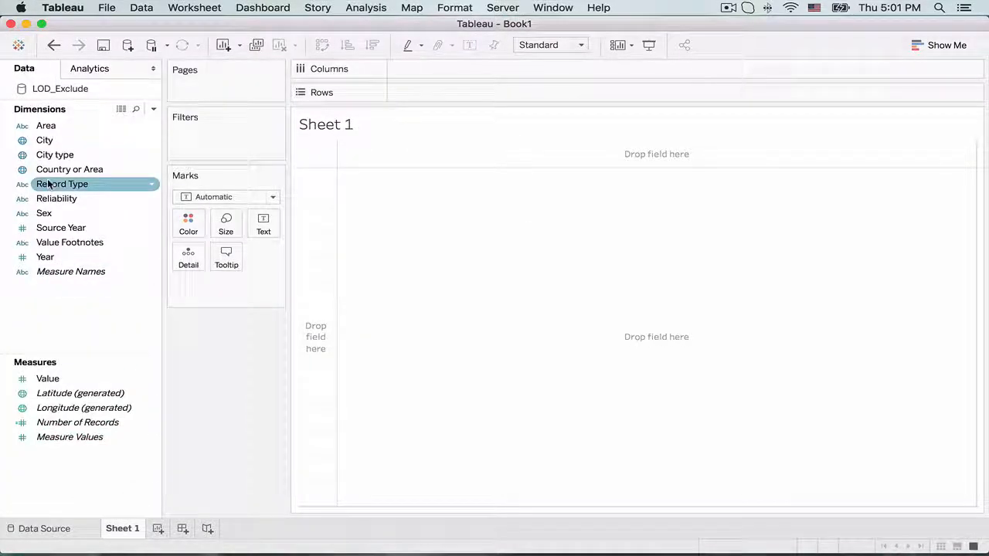
Place Country or Area on the rows, convert Year to discrete, and add it after Country or Area.
{"action": "left_click_drag", "start_coordinate": [56, 173], "coordinate": [418, 94]}
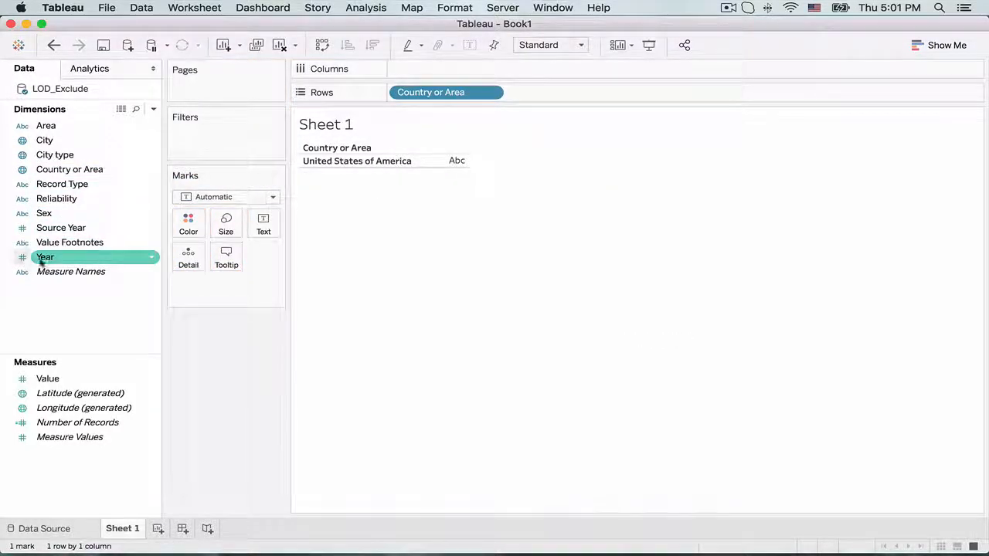
{"action": "left_click", "coordinate": [152, 257]}
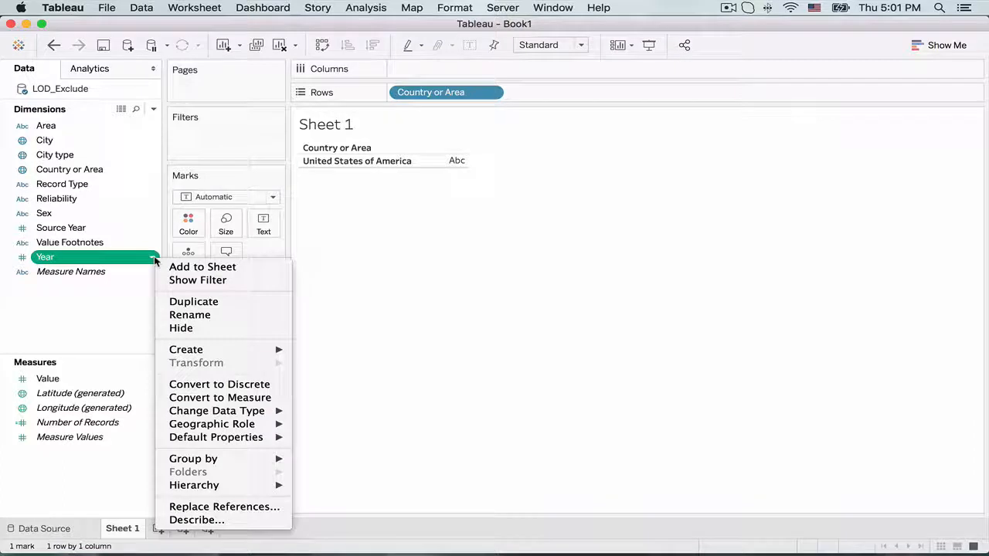
{"action": "left_click", "coordinate": [231, 384]}
{"action": "left_click_drag", "start_coordinate": [81, 257], "coordinate": [550, 98]}
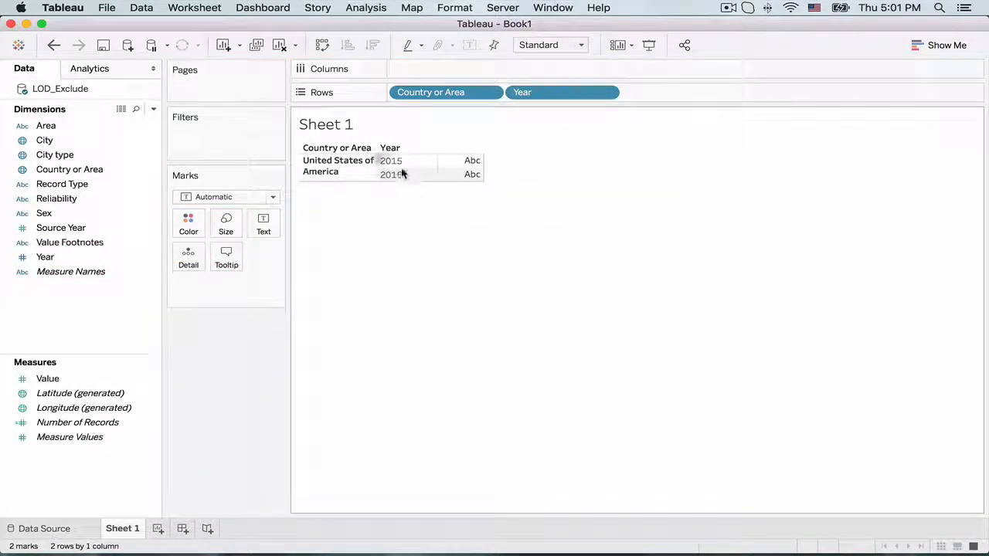
Add City to the rows after Year and show Value as the figures in the table.
{"action": "left_click", "coordinate": [82, 379]}
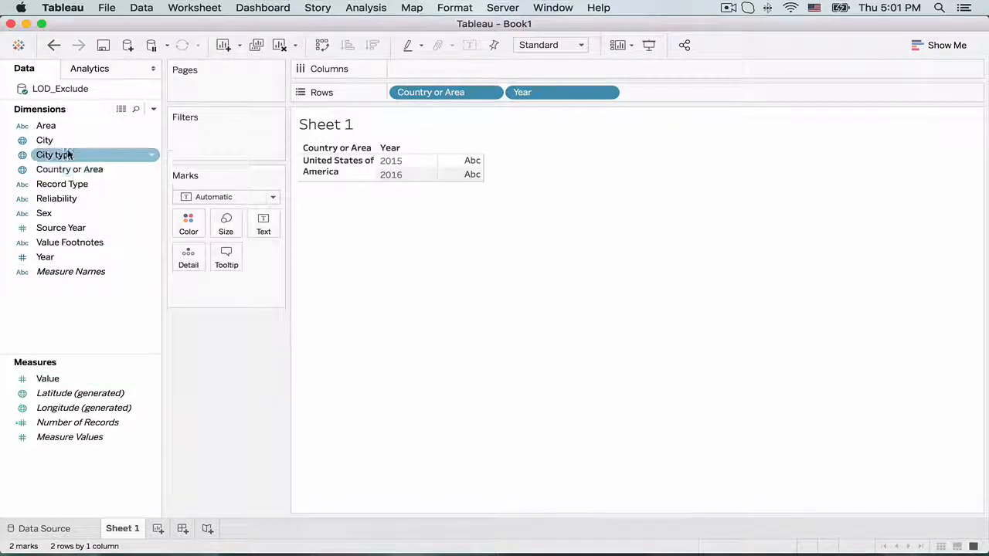
{"action": "left_click_drag", "start_coordinate": [60, 141], "coordinate": [679, 97]}
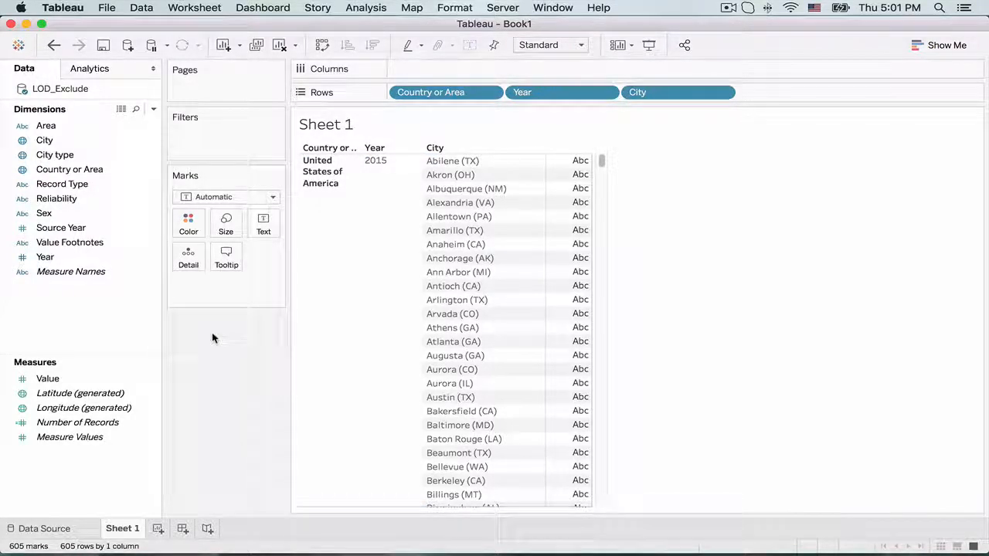
{"action": "left_click", "coordinate": [96, 382]}
{"action": "left_click_drag", "start_coordinate": [96, 384], "coordinate": [554, 249]}
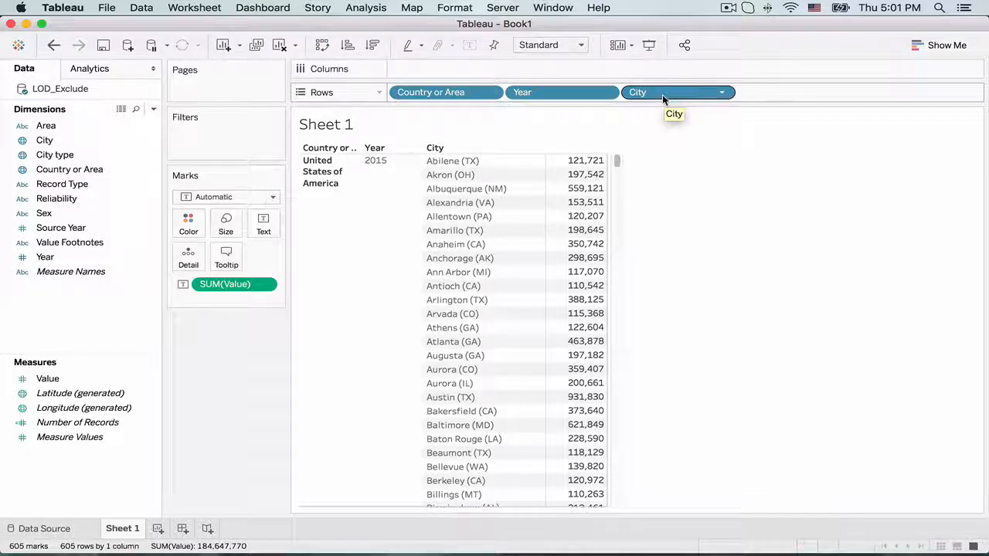
Take City and Year off the rows one at a time, and put Year and City back after Country or Area.
{"action": "left_click_drag", "start_coordinate": [662, 94], "coordinate": [205, 355]}
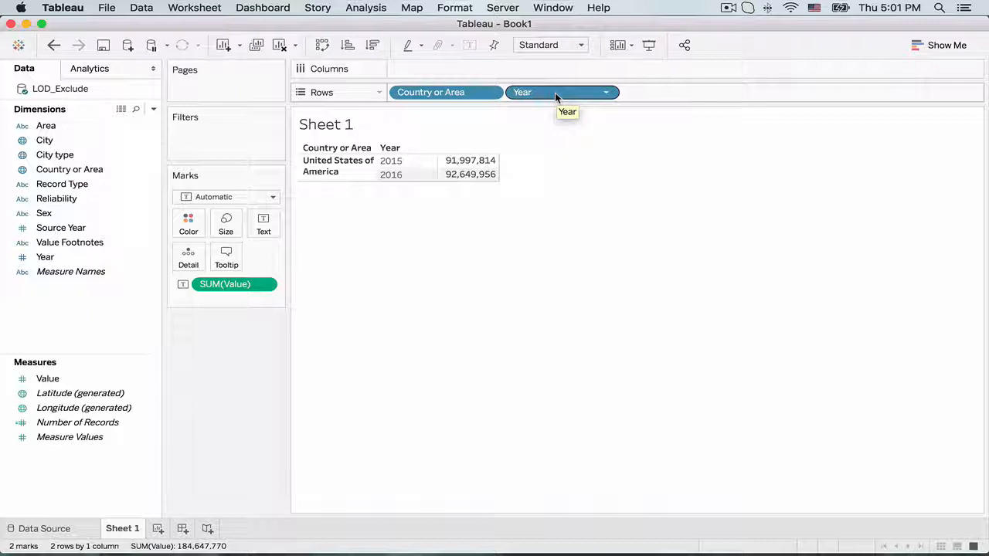
{"action": "left_click_drag", "start_coordinate": [555, 92], "coordinate": [240, 357]}
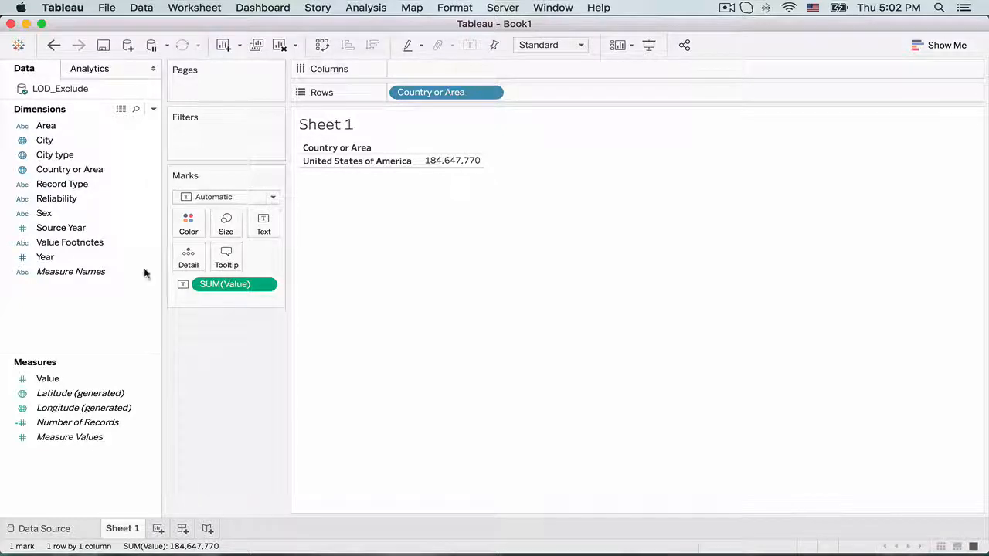
{"action": "left_click_drag", "start_coordinate": [112, 264], "coordinate": [585, 96]}
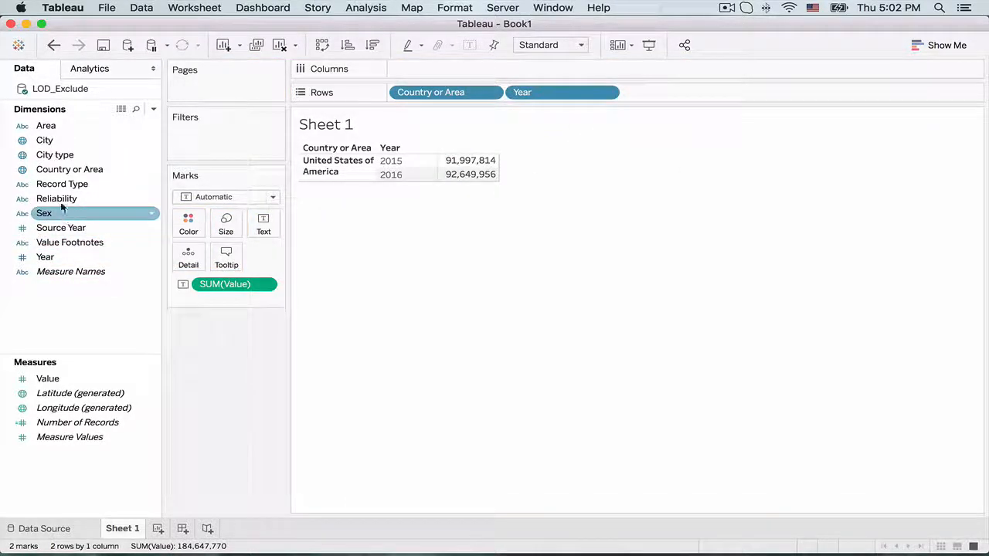
{"action": "left_click_drag", "start_coordinate": [58, 140], "coordinate": [680, 95]}
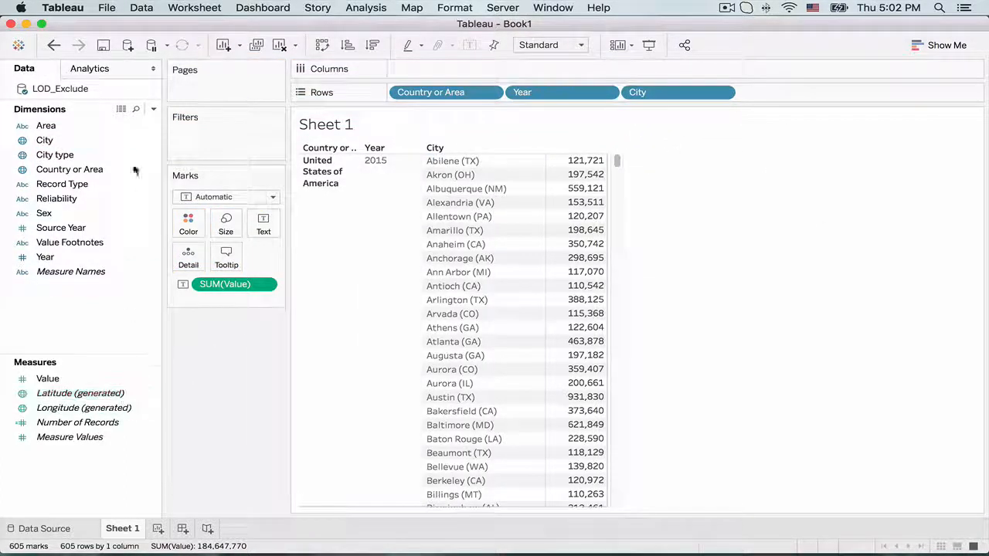
Create a calculated field named EXCL - CITY.
{"action": "left_click", "coordinate": [152, 112]}
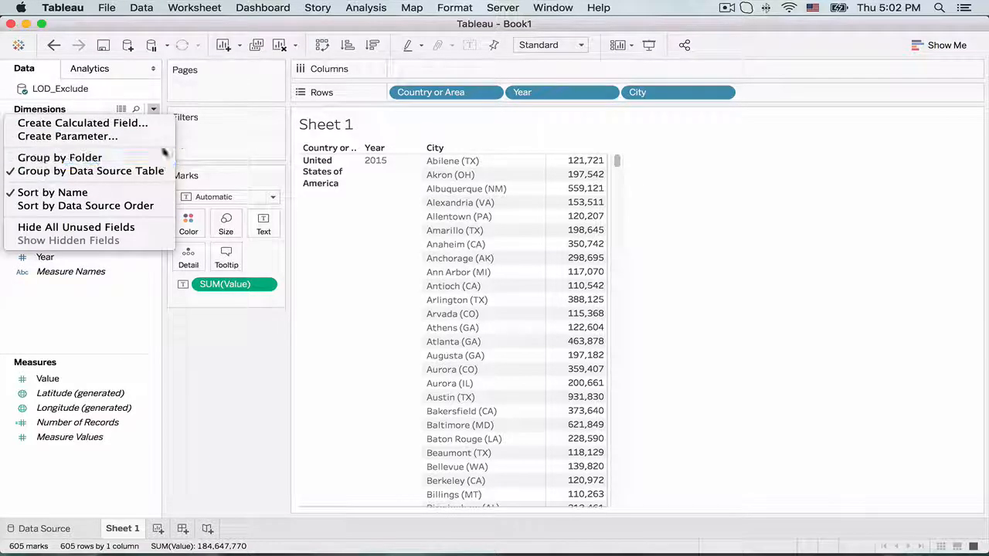
{"action": "left_click", "coordinate": [100, 123]}
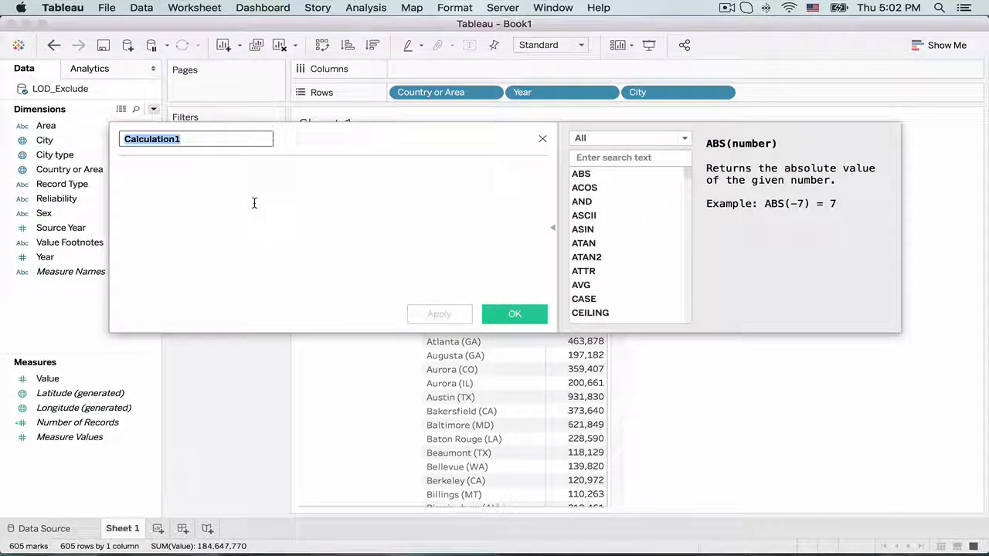
{"action": "type", "text": "EXCL"}
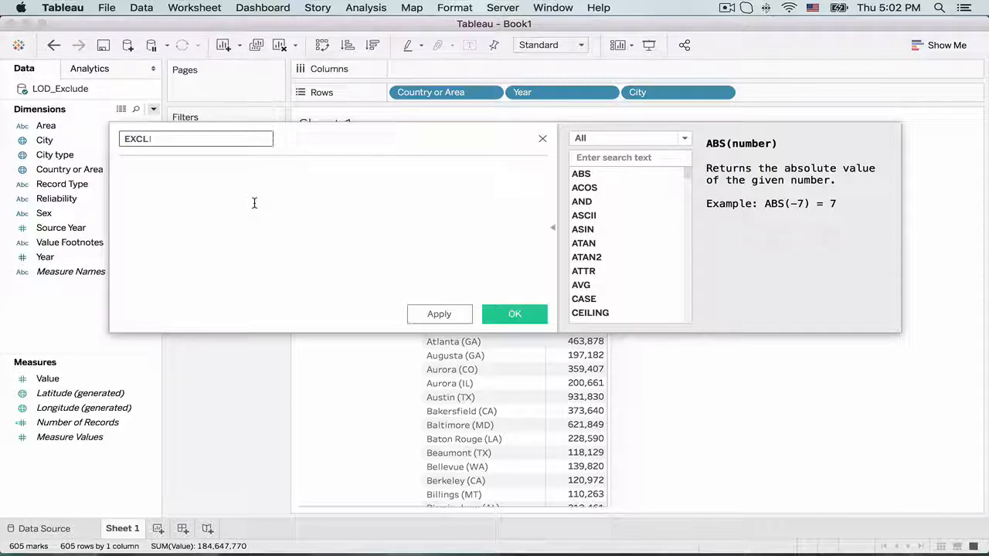
{"action": "type", "text": " - CITY"}
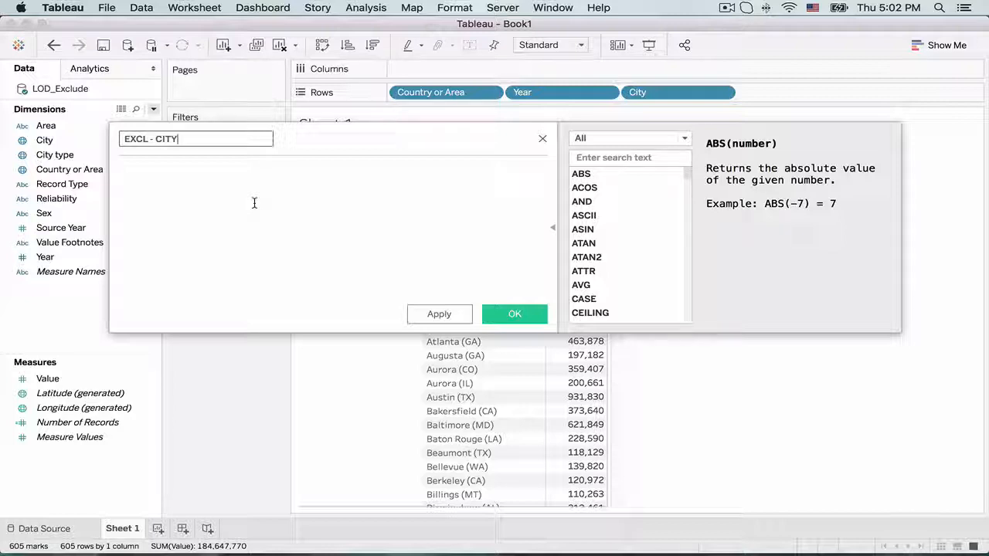
Enter the formula { EXCLUDE [City] : SUM([Value]) } for the calculated field, and save it.
{"action": "left_click", "coordinate": [258, 203]}
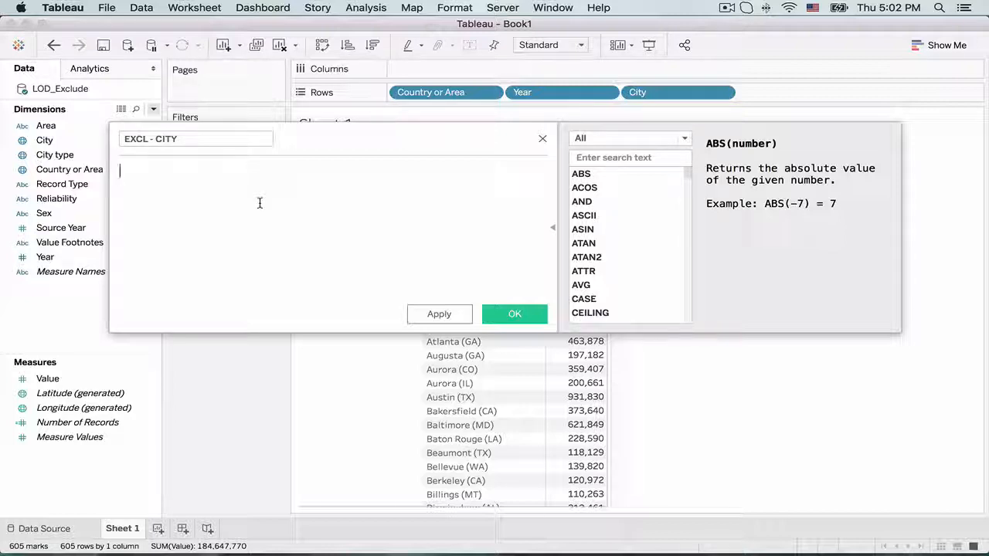
{"action": "type", "text": "{ EXCLUD"}
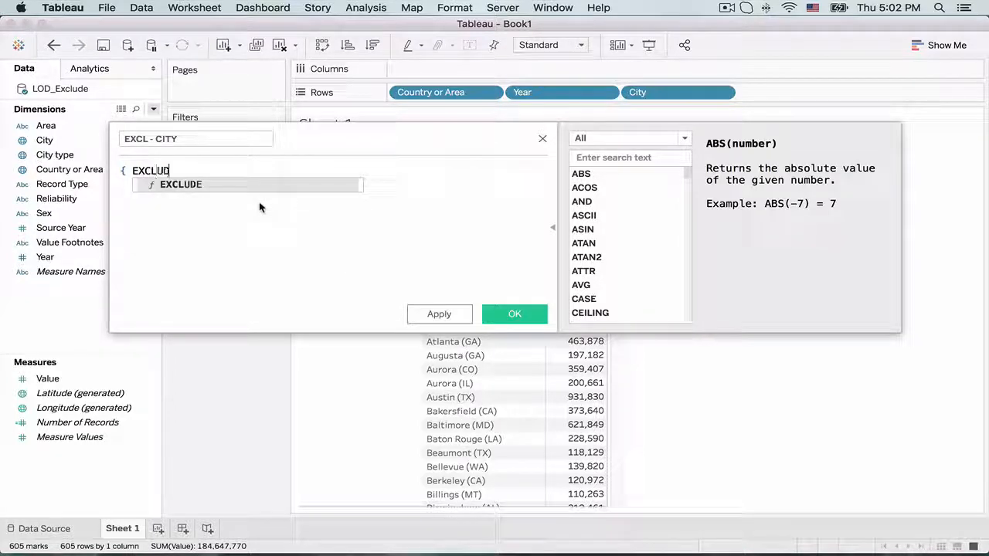
{"action": "type", "text": "E CITY"}
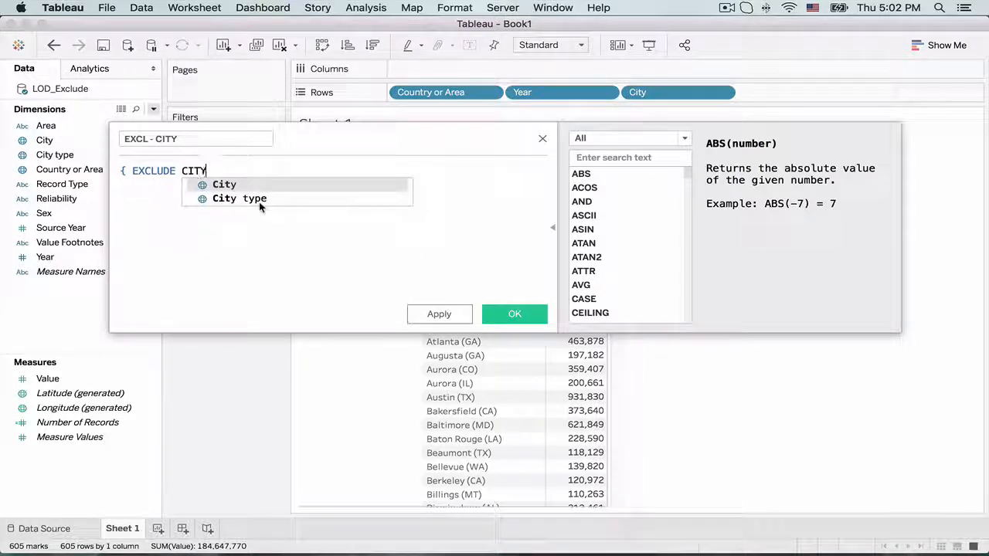
{"action": "key", "text": "Return"}
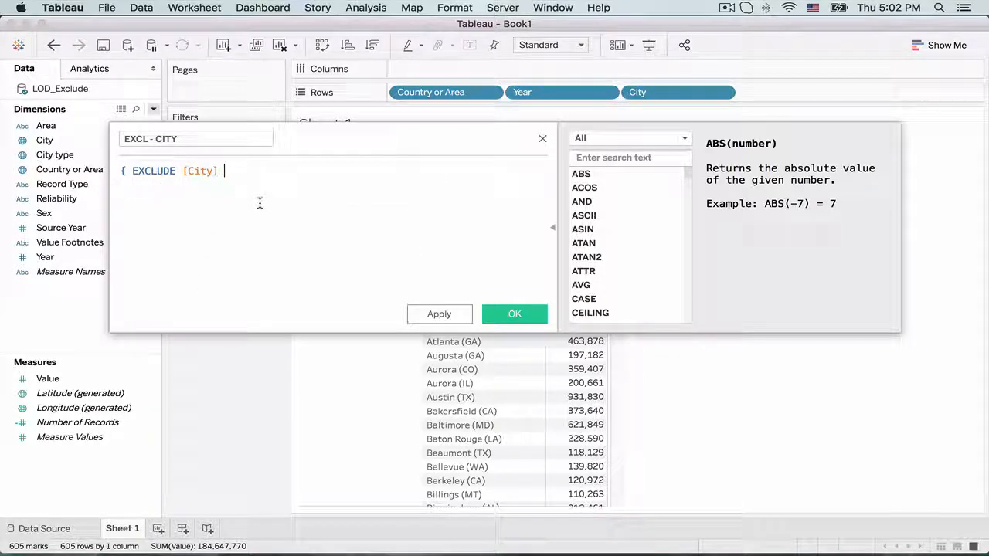
{"action": "type", "text": ": SUM("}
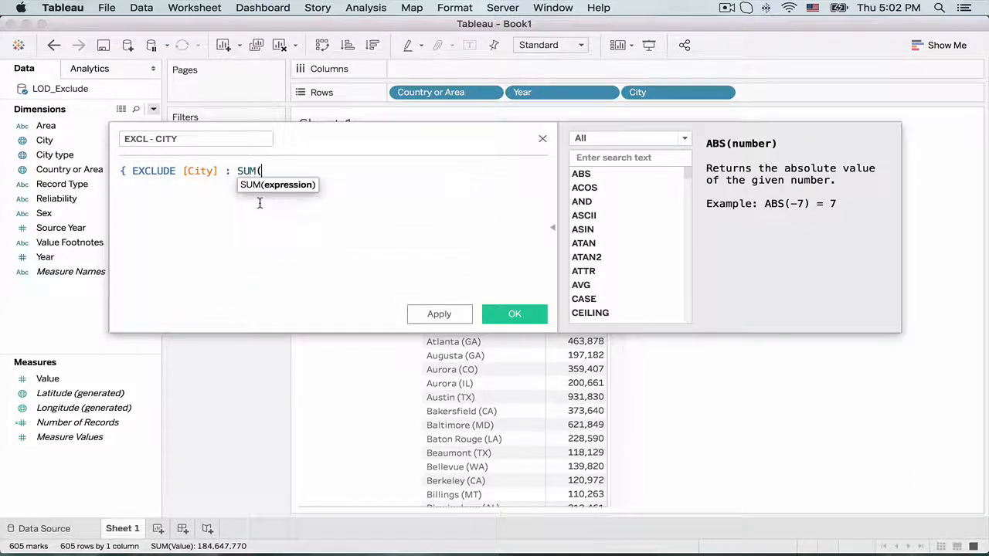
{"action": "type", "text": "VALUE"}
{"action": "key", "text": "Return"}
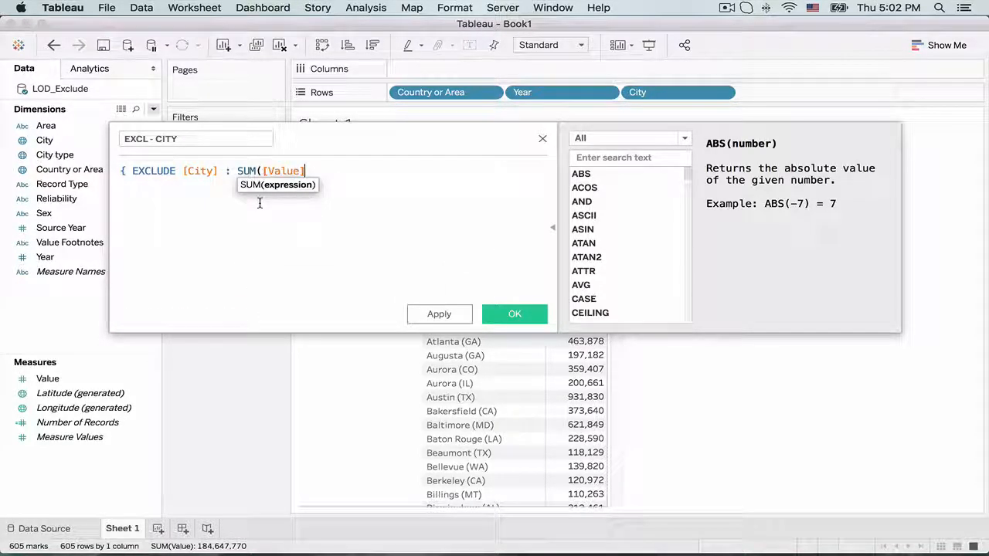
{"action": "type", "text": ") }"}
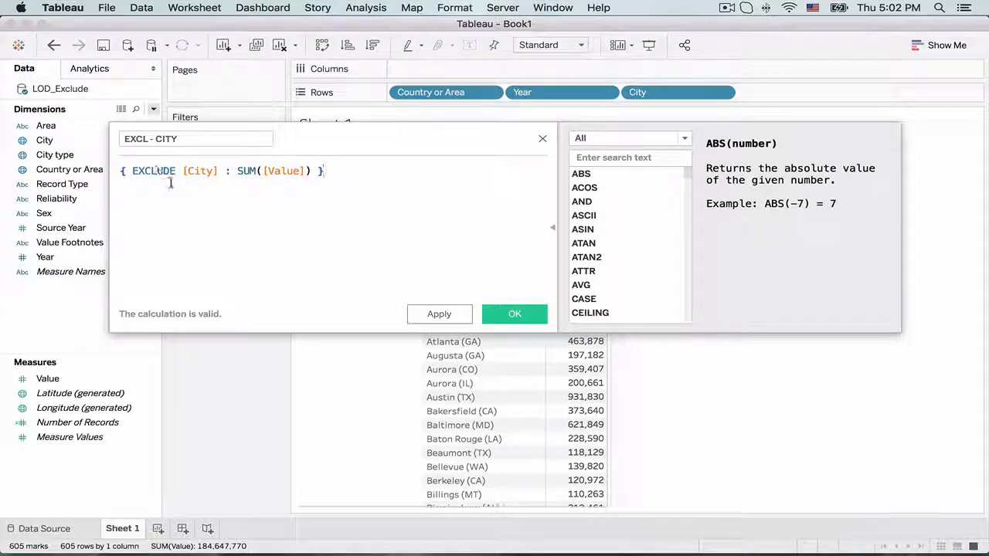
{"action": "left_click", "coordinate": [439, 314]}
{"action": "left_click", "coordinate": [504, 313]}
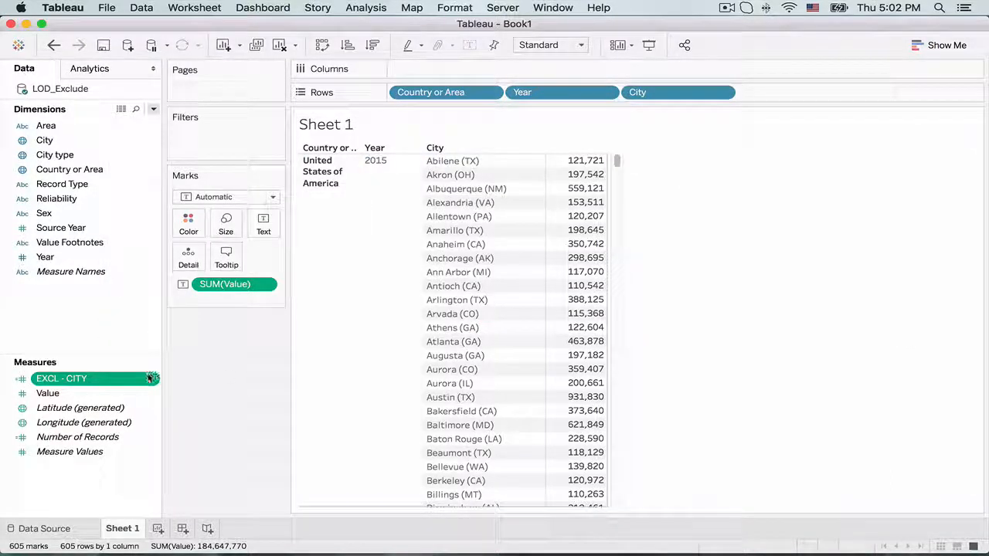
Add the EXCL - CITY measure to the table as a column beside Value.
{"action": "left_click_drag", "start_coordinate": [148, 378], "coordinate": [561, 279]}
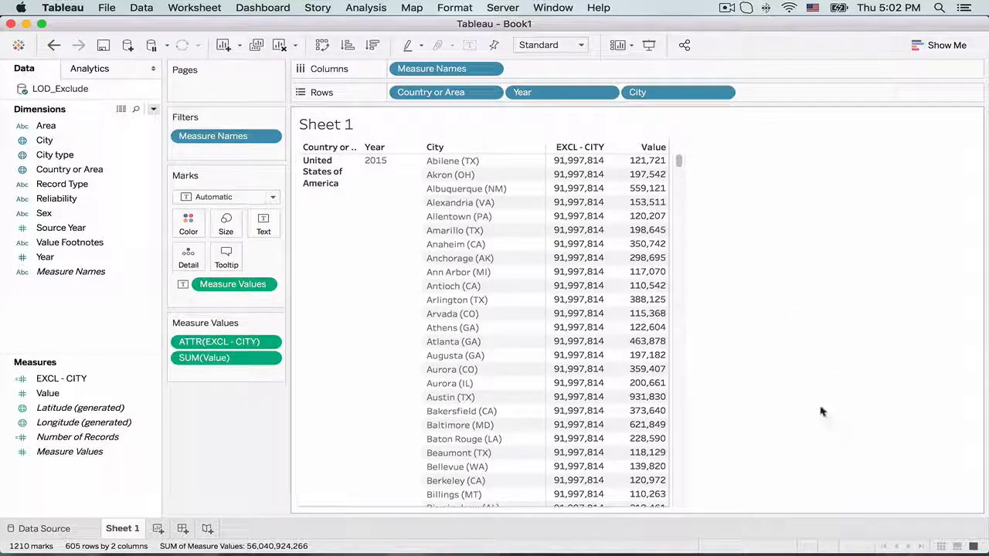
{"action": "scroll", "coordinate": [819, 427], "scroll_direction": "down", "scroll_amount": 20}
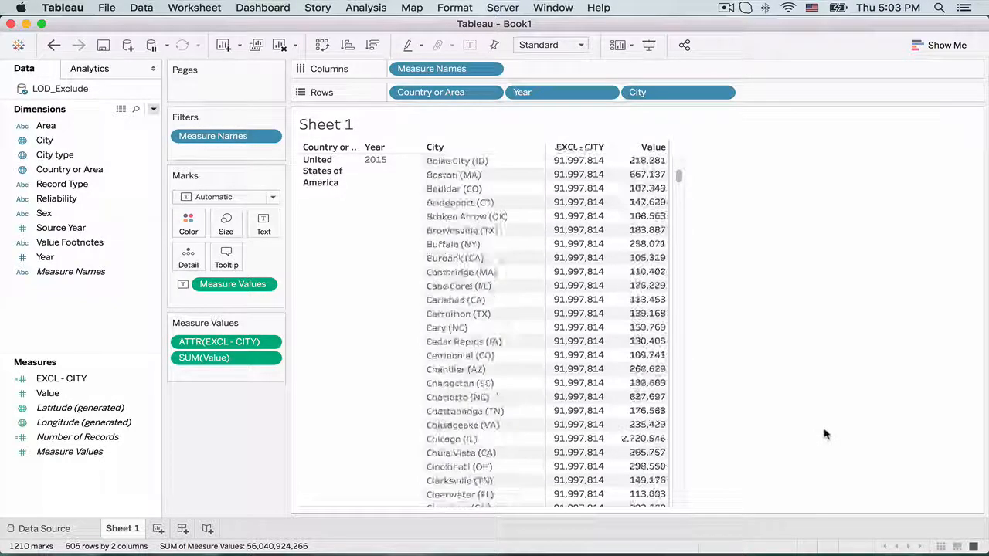
{"action": "scroll", "coordinate": [825, 432], "scroll_direction": "down", "scroll_amount": 20}
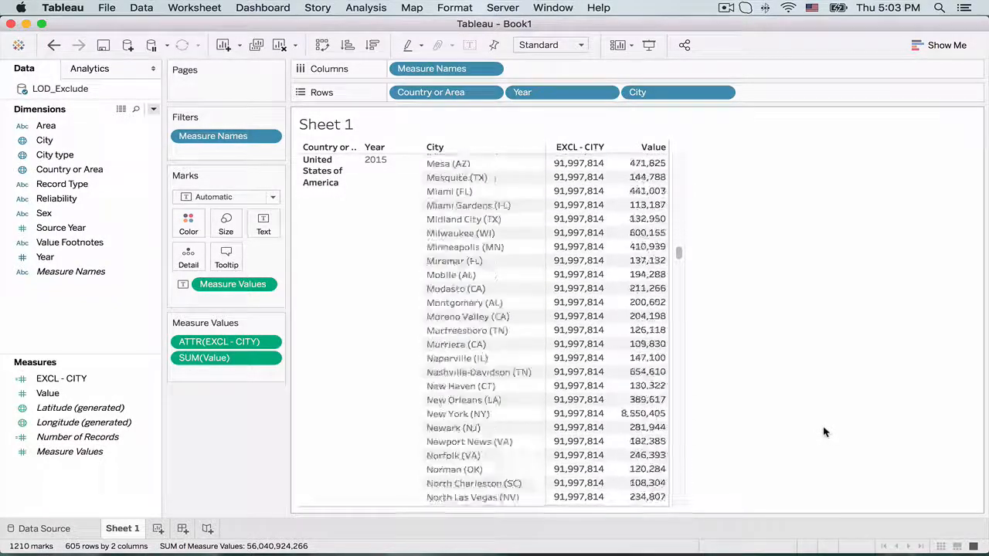
{"action": "scroll", "coordinate": [824, 430], "scroll_direction": "down", "scroll_amount": 20}
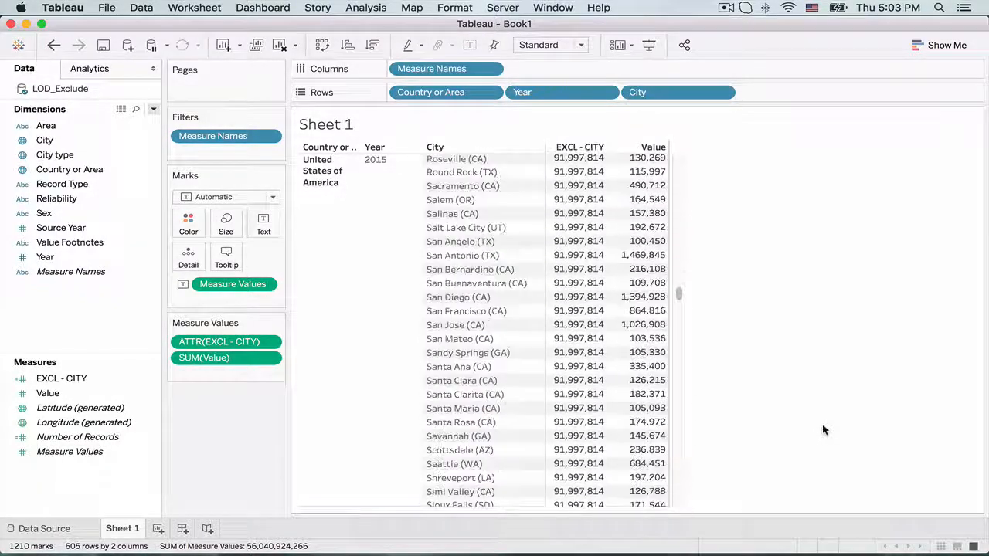
{"action": "scroll", "coordinate": [824, 431], "scroll_direction": "down", "scroll_amount": 15}
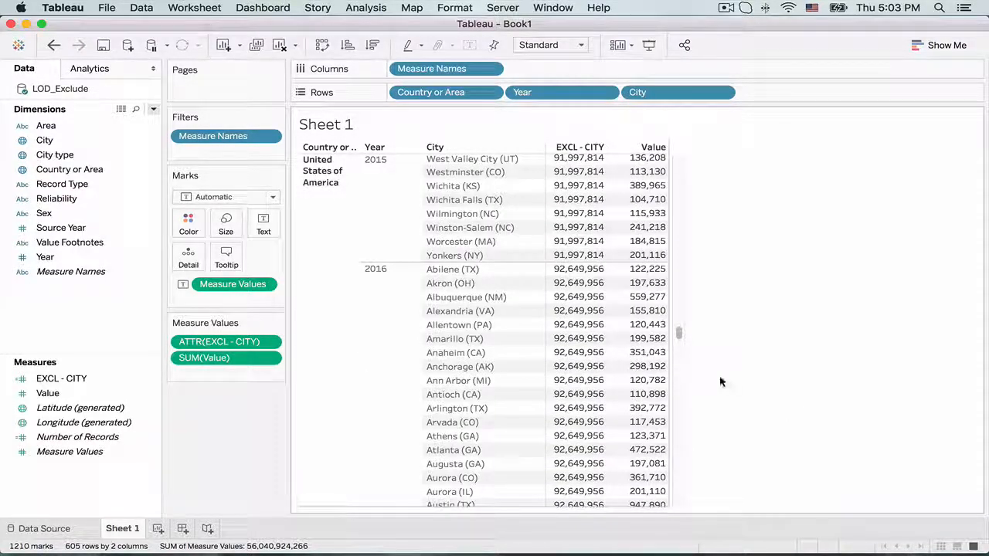
{"action": "left_click_drag", "start_coordinate": [678, 332], "coordinate": [684, 154]}
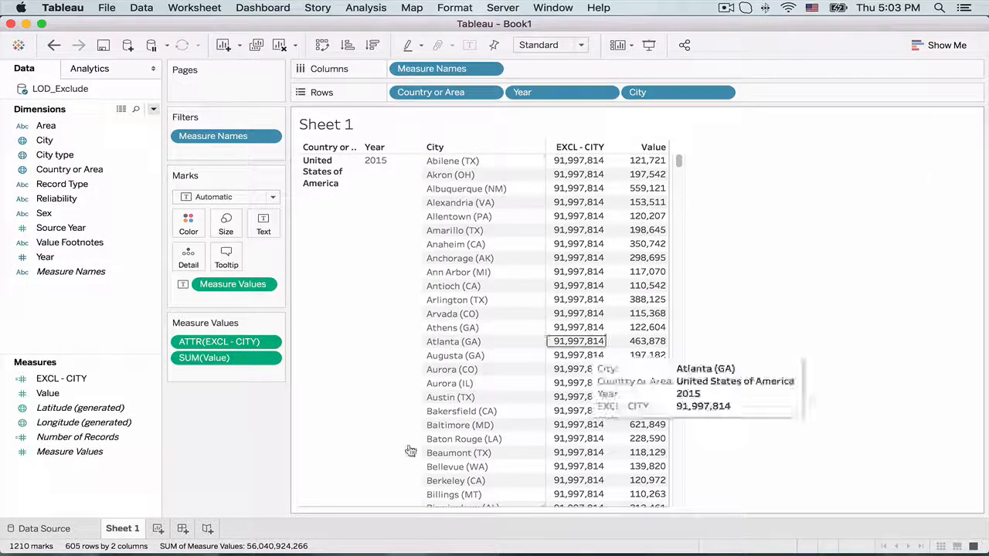
Duplicate the EXCL - CITY calculated field in the measures.
{"action": "left_click", "coordinate": [151, 379]}
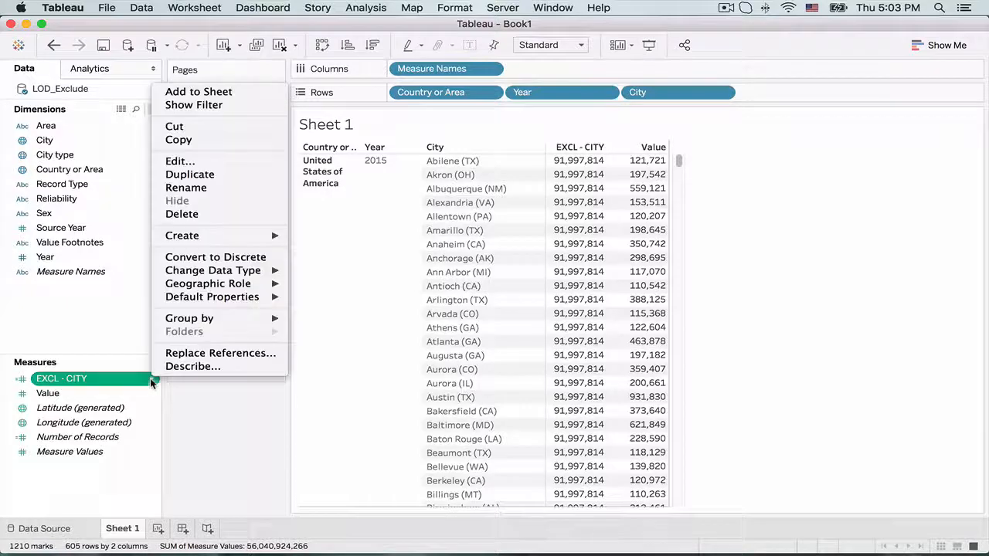
{"action": "left_click", "coordinate": [173, 162]}
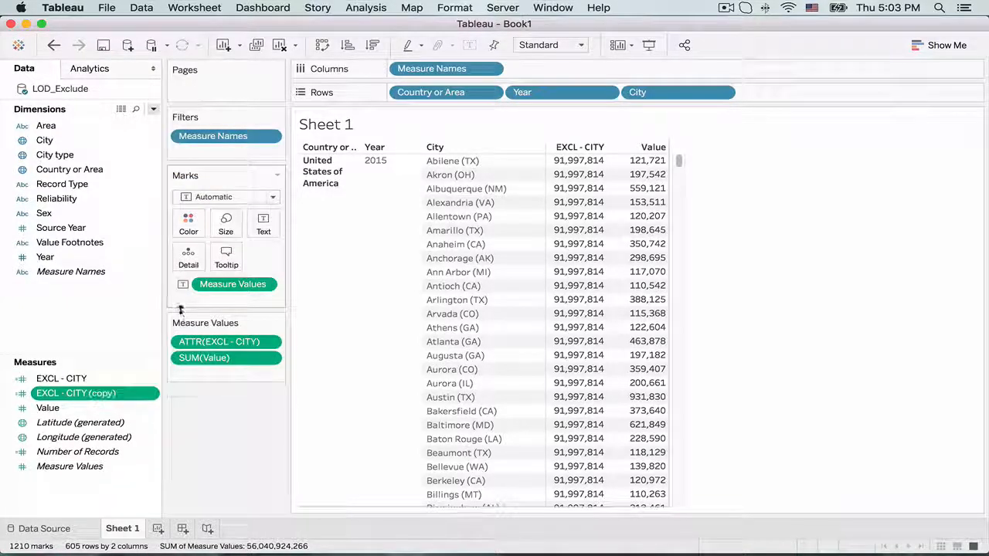
Open the duplicated EXCL - CITY calculation for editing and rename it EXCL - CITY - YEAR.
{"action": "right_click", "coordinate": [152, 394]}
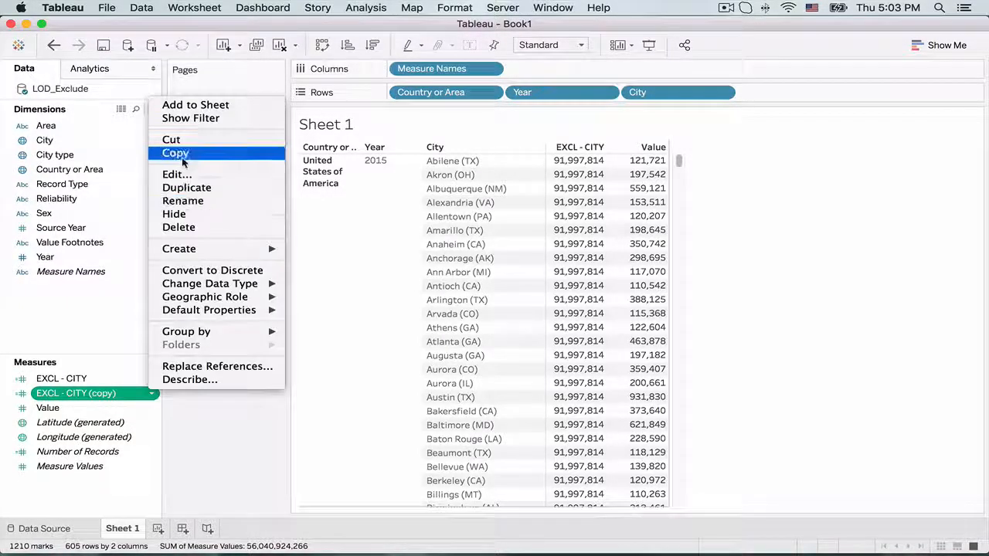
{"action": "left_click", "coordinate": [177, 174]}
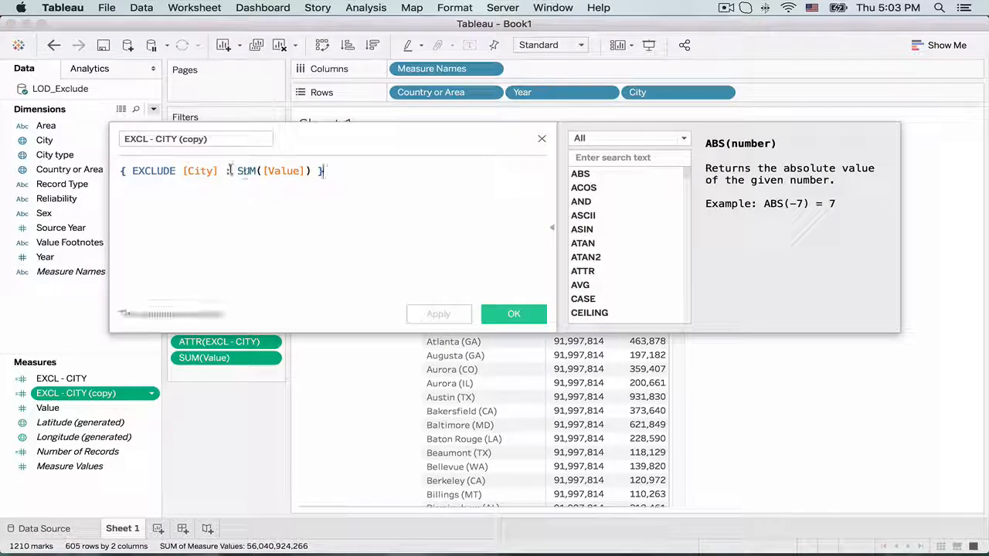
{"action": "left_click", "coordinate": [221, 139]}
{"action": "key", "text": "BackSpace"}
{"action": "key", "text": "BackSpace"}
{"action": "key", "text": "BackSpace"}
{"action": "key", "text": "BackSpace"}
{"action": "key", "text": "BackSpace"}
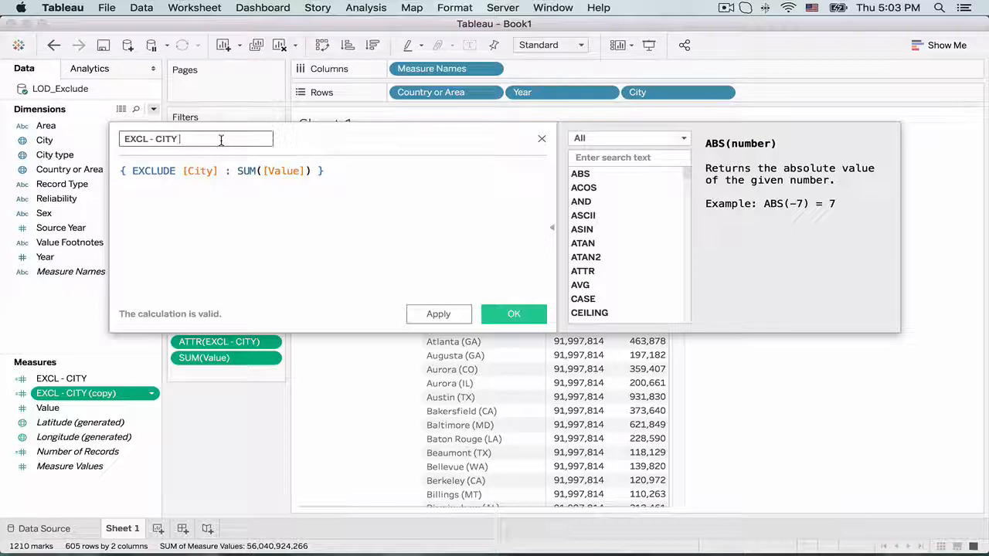
{"action": "type", "text": "- "}
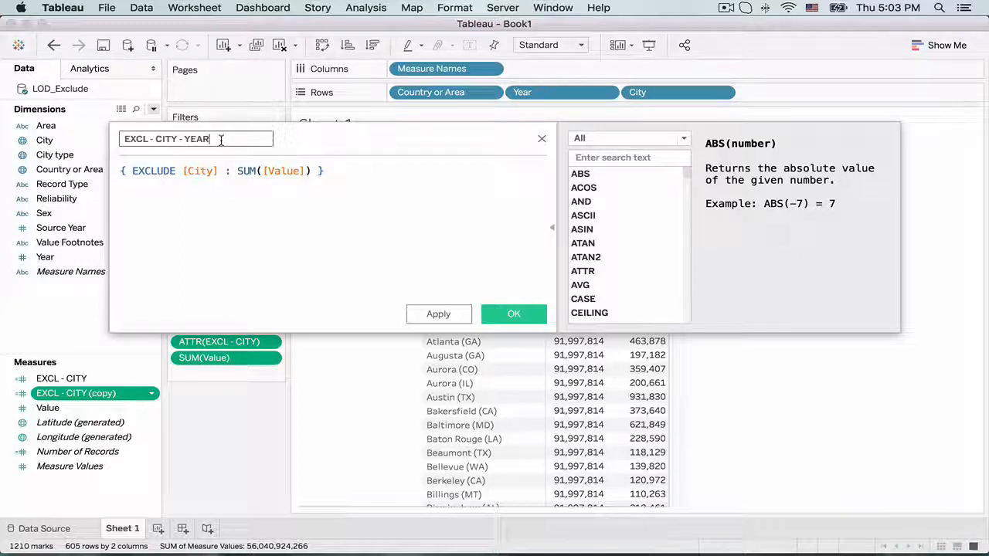
{"action": "type", "text": "YEAR"}
Add the Year field to the excluded dimensions so the formula reads { EXCLUDE [City], [Year] : SUM([Value]) }, and save it.
{"action": "left_click", "coordinate": [220, 171]}
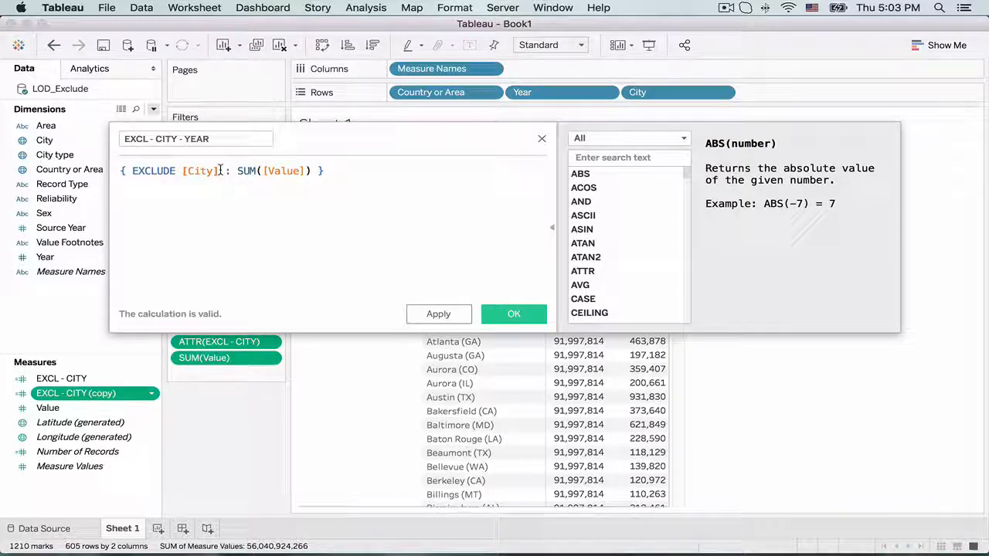
{"action": "type", "text": ", YEAR"}
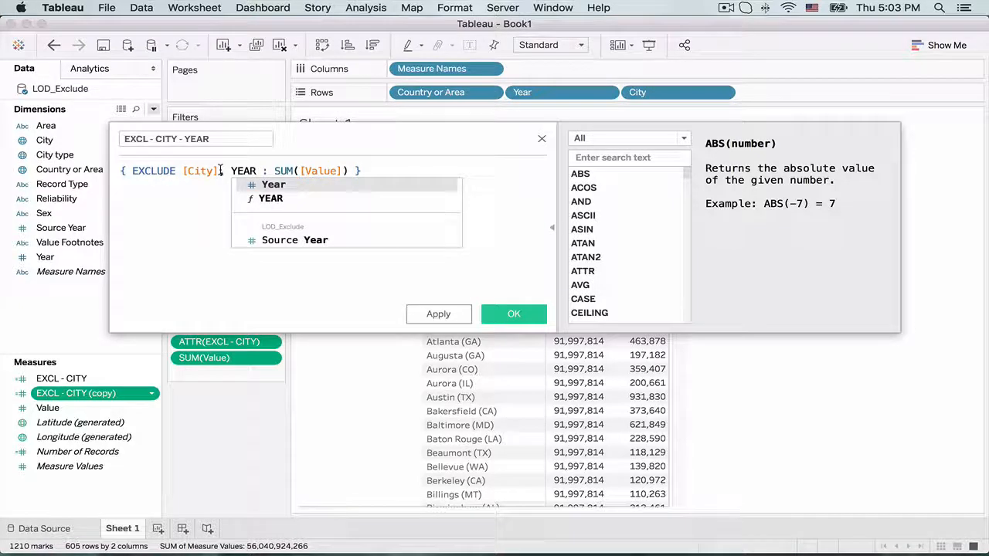
{"action": "key", "text": "Return"}
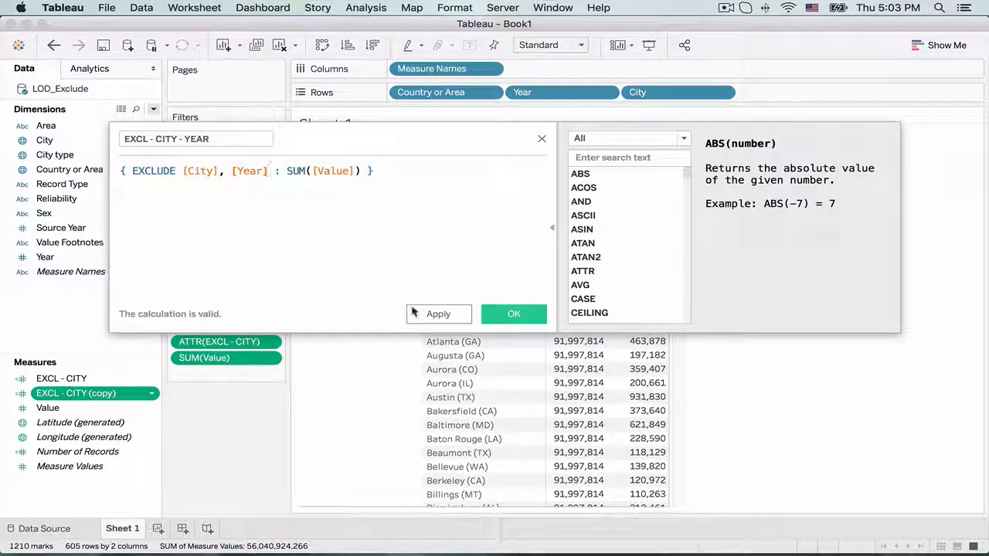
{"action": "left_click", "coordinate": [434, 314]}
{"action": "left_click", "coordinate": [497, 314]}
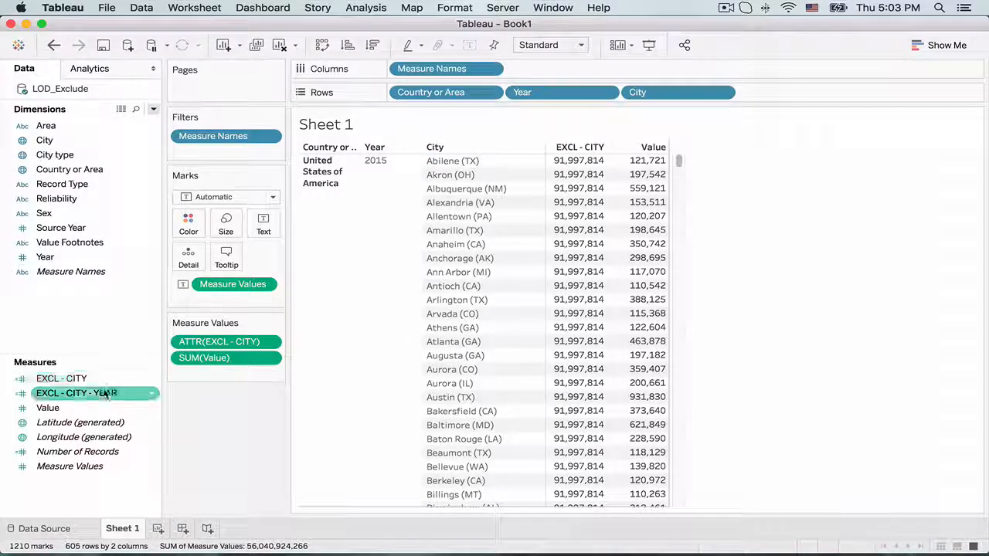
Add EXCL - CITY - YEAR to the table as the column before EXCL - CITY, widening the measure columns to fit its full name.
{"action": "left_click_drag", "start_coordinate": [104, 393], "coordinate": [568, 270]}
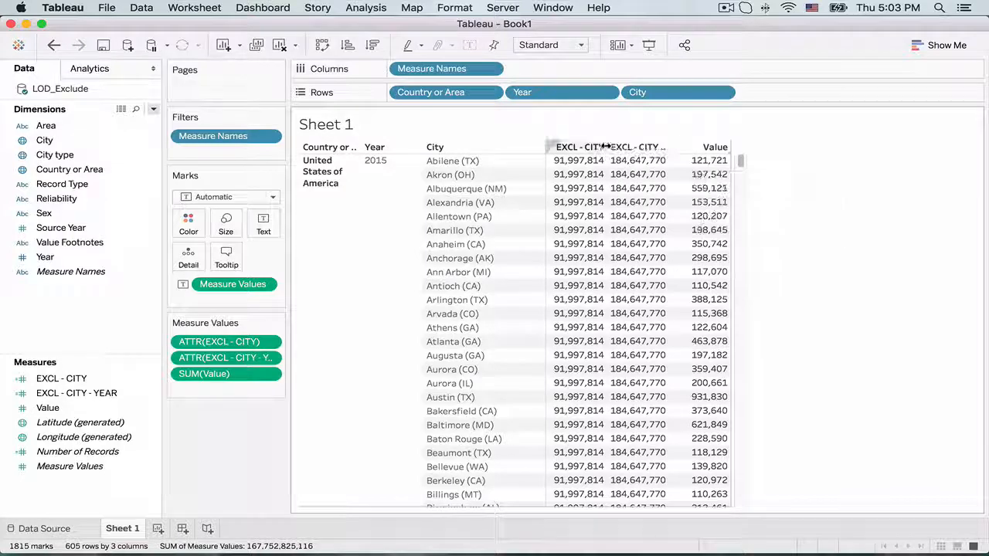
{"action": "left_click_drag", "start_coordinate": [607, 145], "coordinate": [640, 142]}
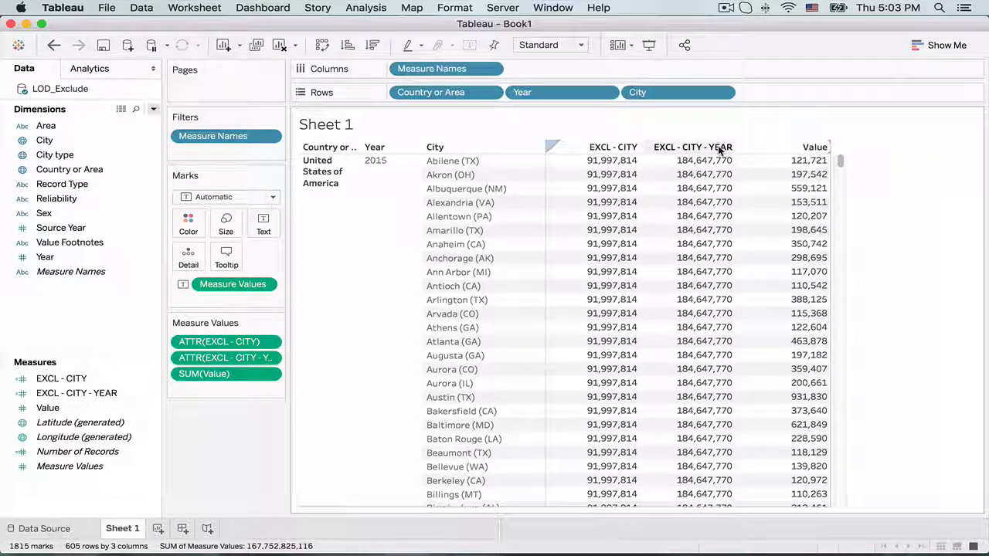
{"action": "left_click_drag", "start_coordinate": [568, 149], "coordinate": [547, 144]}
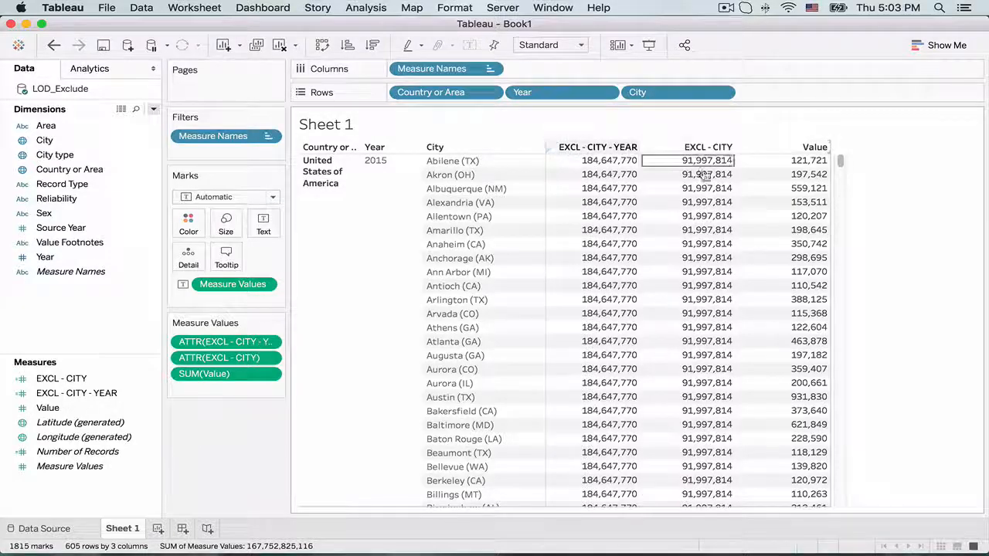